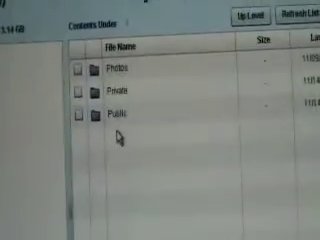
click(132, 96)
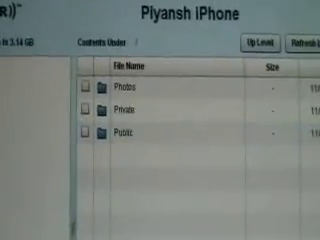